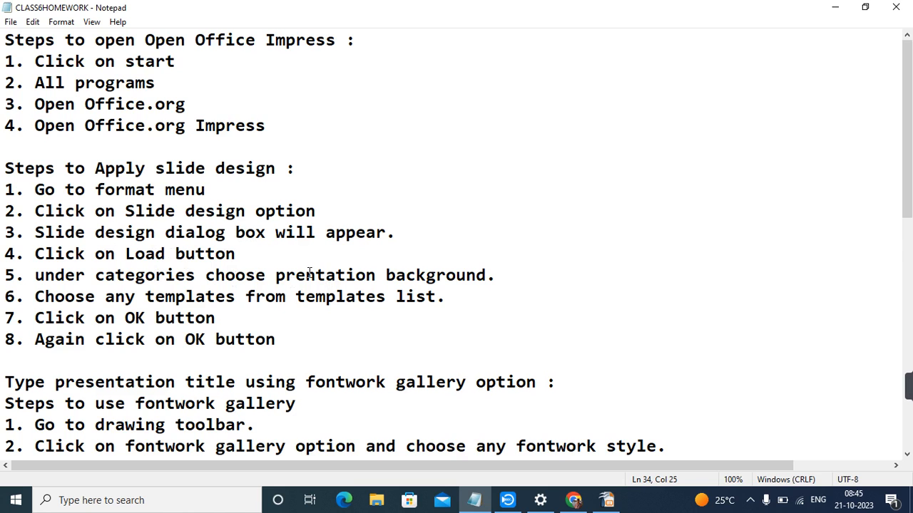
# Step: Correct "prentation" to "presentation" in line 5 of the slide design steps
pyautogui.click(308, 275)
pyautogui.write('SE')
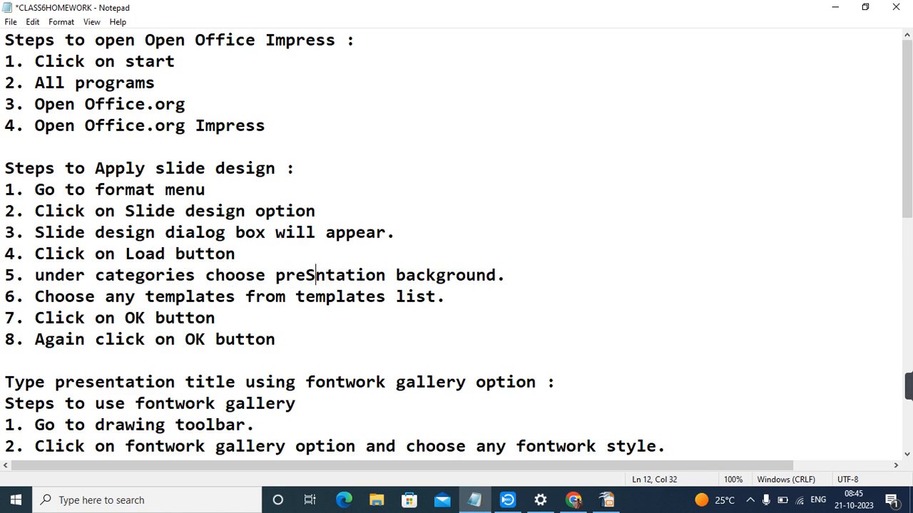
pyautogui.press('BackSpace')
pyautogui.press('BackSpace')
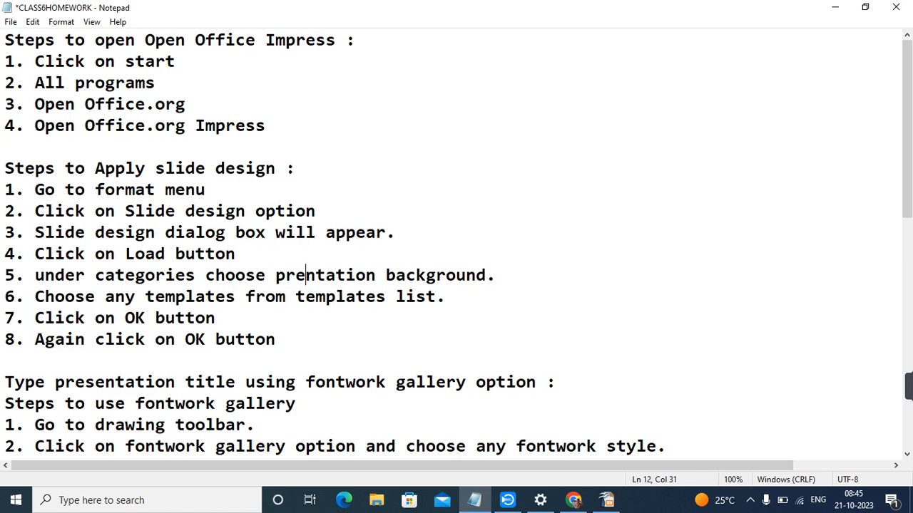
pyautogui.write('sen')
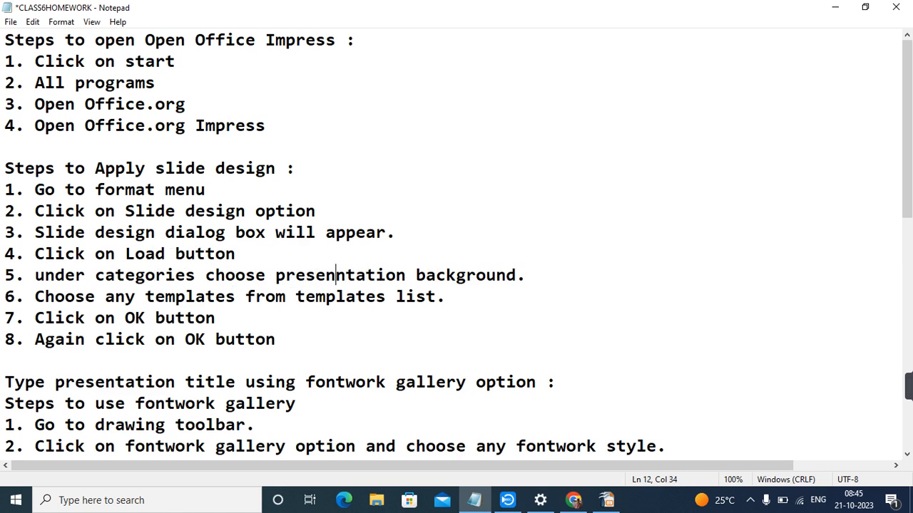
pyautogui.press('Delete')
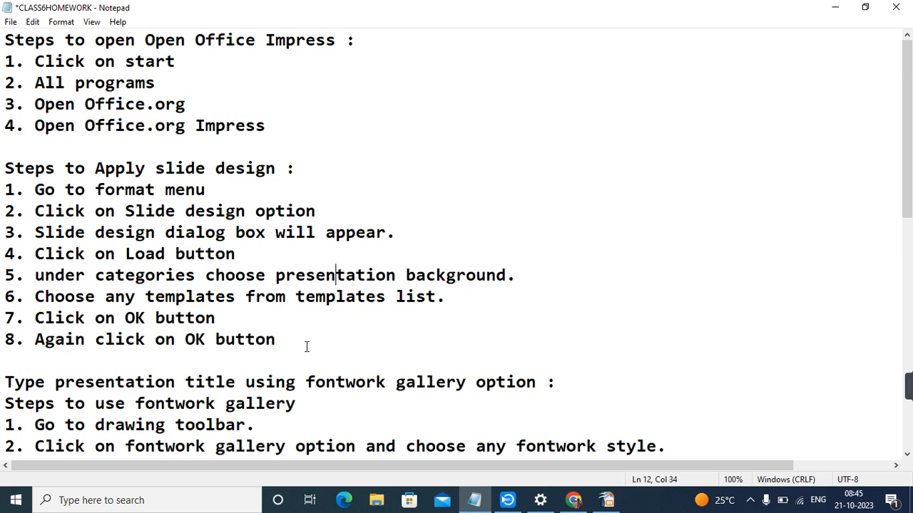
# Step: Review the slide design and fontwork gallery steps, reading the long third fontwork line through to its end
pyautogui.scroll(-1, 306, 347)
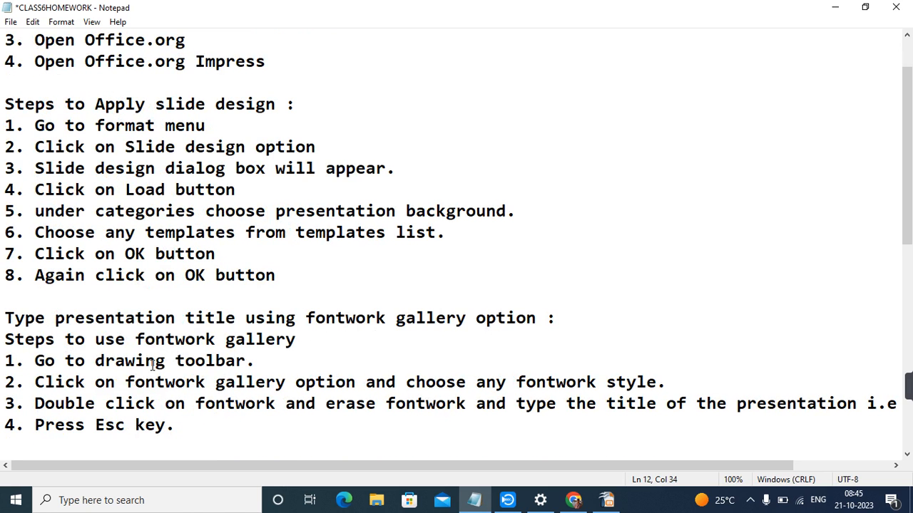
pyautogui.scroll(-1, 152, 365)
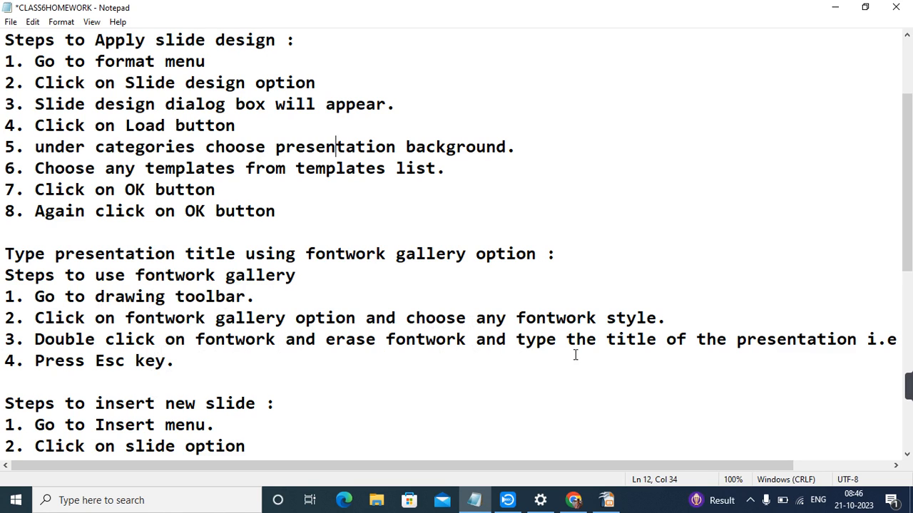
pyautogui.click(883, 343)
pyautogui.press('Right')
pyautogui.press('Right')
pyautogui.press('Right')
pyautogui.press('Right')
pyautogui.press('Right')
pyautogui.press('Right')
pyautogui.press('Right')
pyautogui.press('Right')
pyautogui.press('Right')
pyautogui.press('Right')
pyautogui.press('Right')
pyautogui.press('Right')
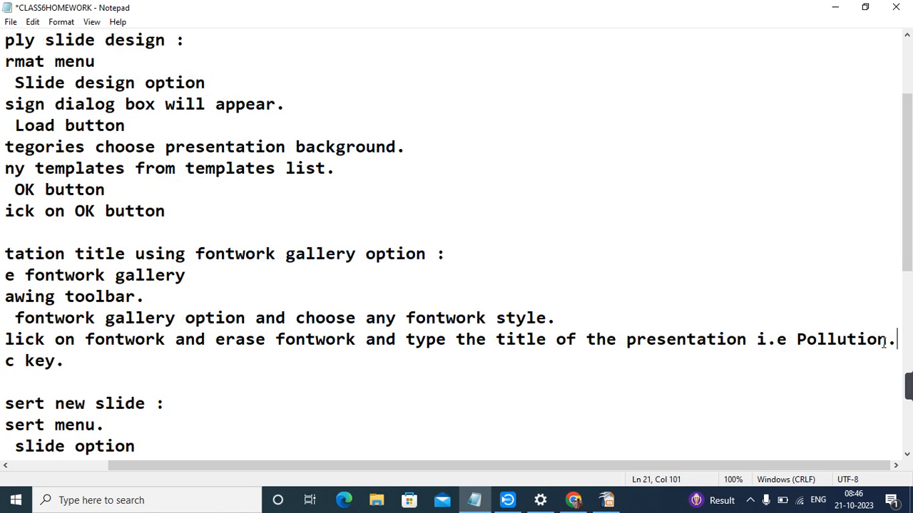
pyautogui.press('Home')
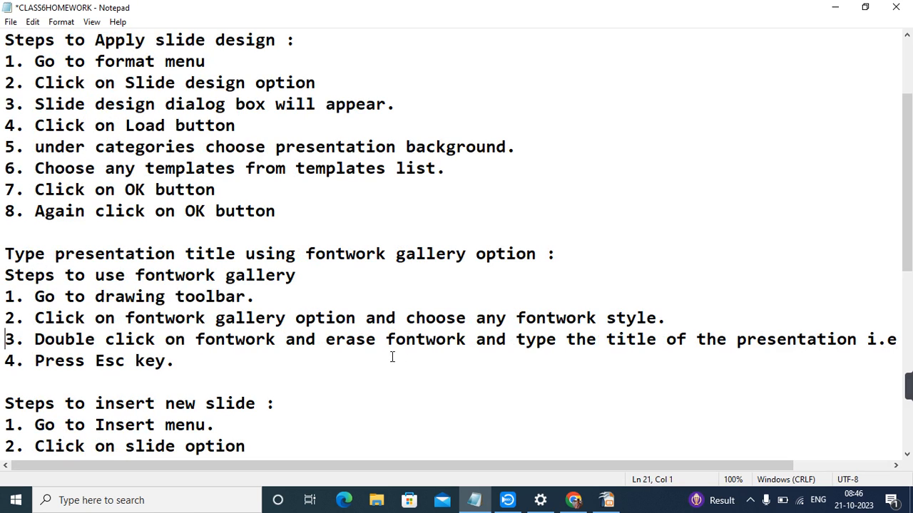
# Step: Capitalise "click" as "Click" in line 6 of the steps to add animation
pyautogui.click(209, 367)
pyautogui.scroll(-1, 210, 368)
pyautogui.scroll(-1, 209, 367)
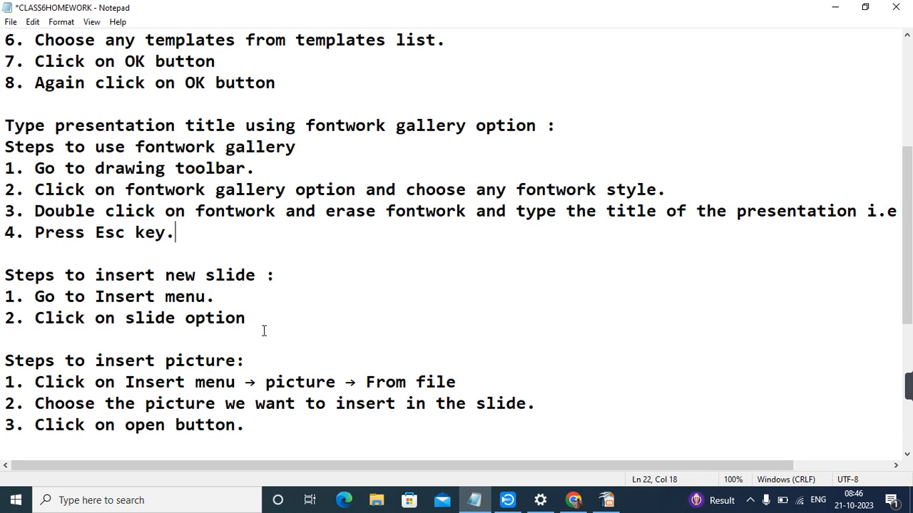
pyautogui.scroll(-1, 263, 331)
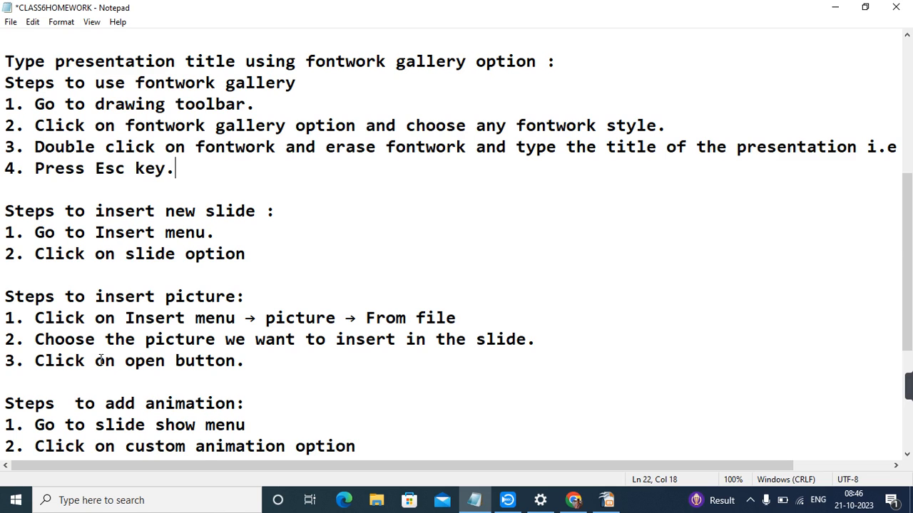
pyautogui.scroll(-1, 101, 360)
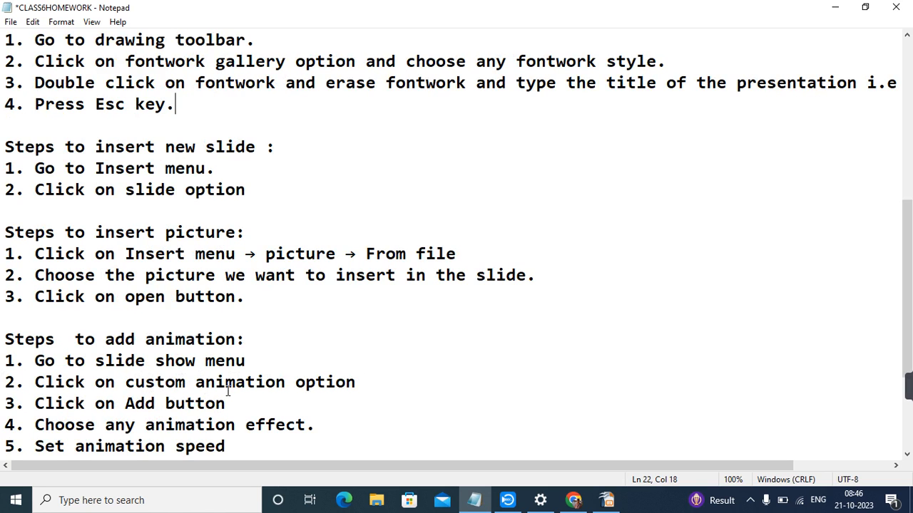
pyautogui.scroll(-1, 228, 391)
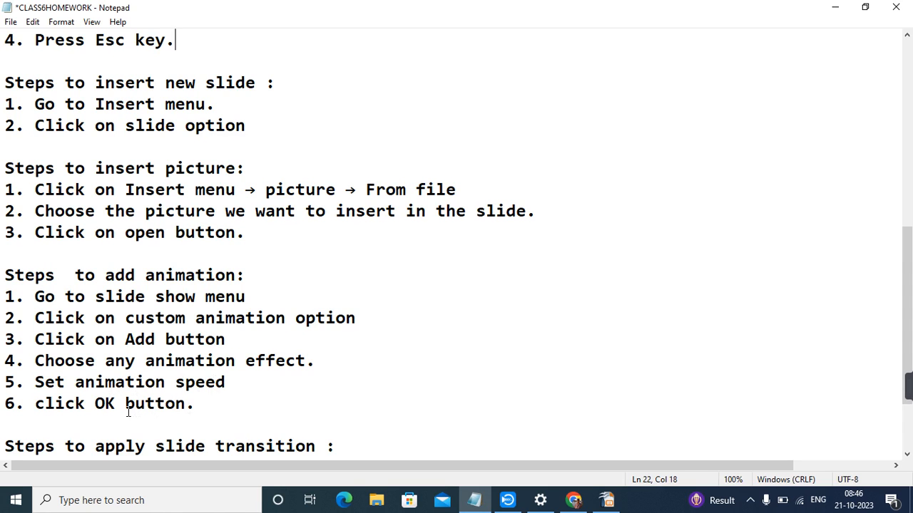
pyautogui.click(45, 405)
pyautogui.press('BackSpace')
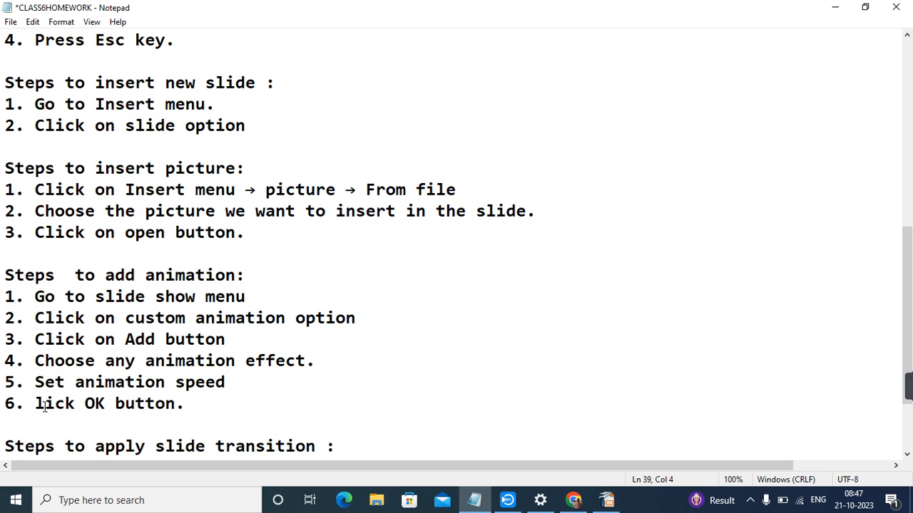
pyautogui.write('C')
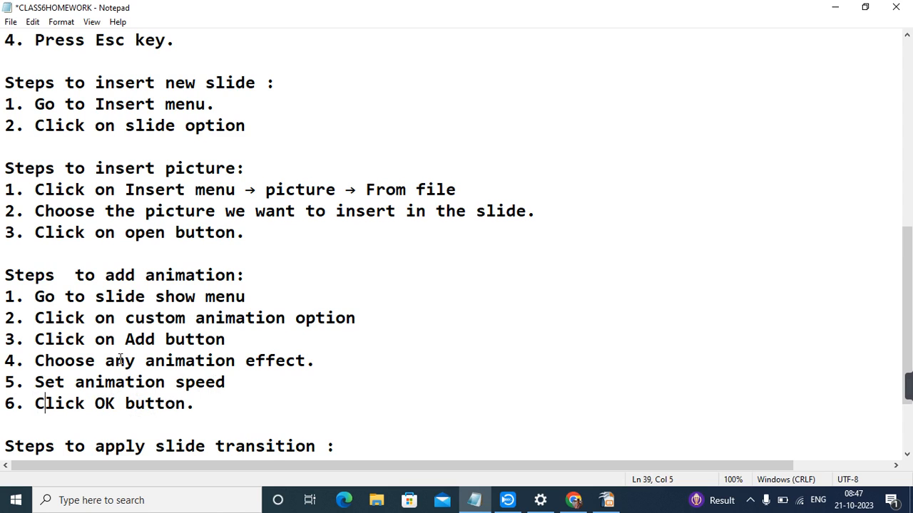
pyautogui.click(222, 403)
# Step: Capitalise "set" as "Set" in line 4 of the steps to apply slide transition
pyautogui.scroll(-2, 222, 402)
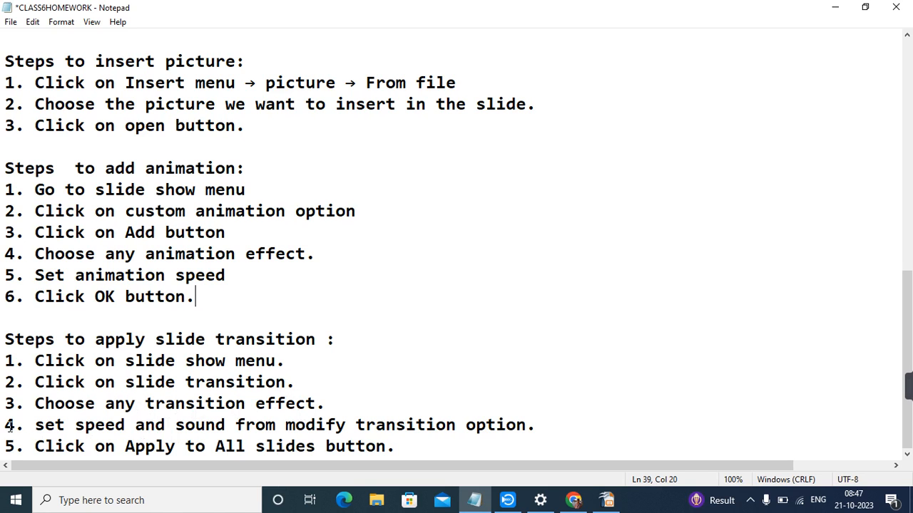
pyautogui.click(49, 424)
pyautogui.press('BackSpace')
pyautogui.write('S')
# Step: Add a "Slide show:" section after the slide transition steps, with the lines "Shortcut key : F5" and "Slide Show"
pyautogui.click(399, 450)
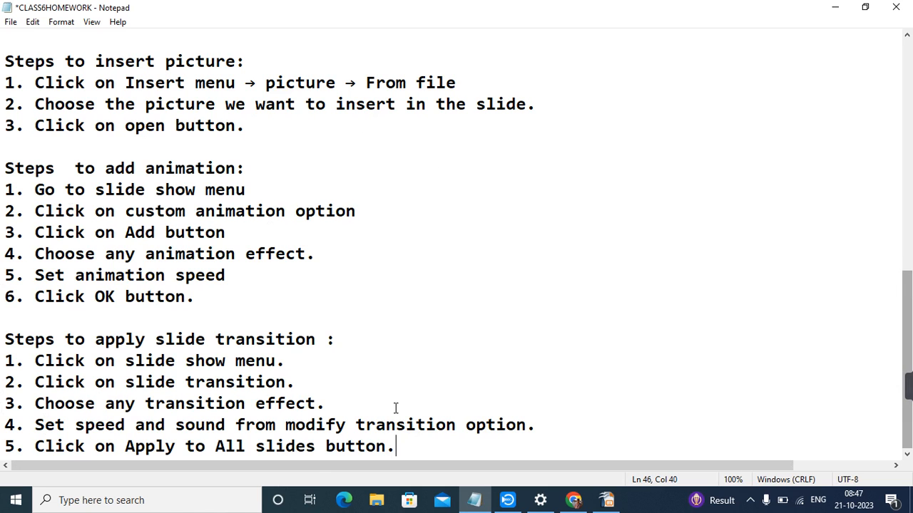
pyautogui.press('Return')
pyautogui.press('Return')
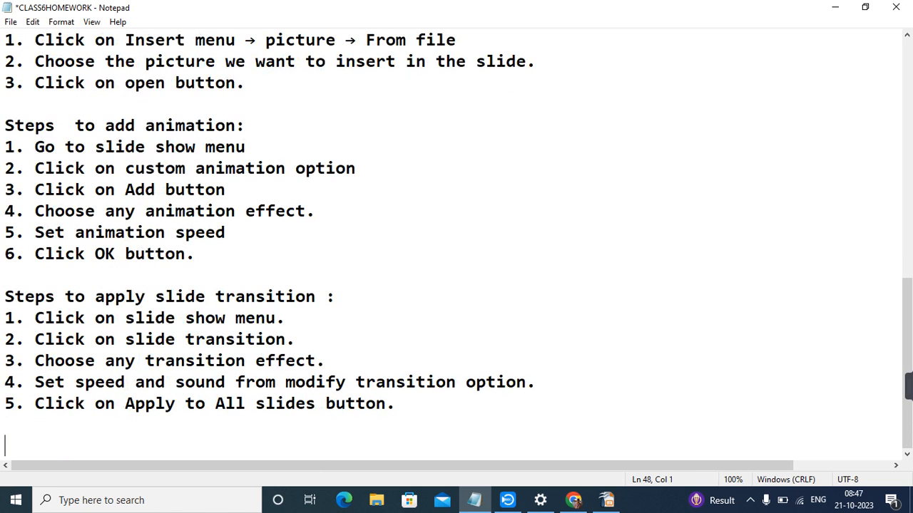
pyautogui.write('Slide')
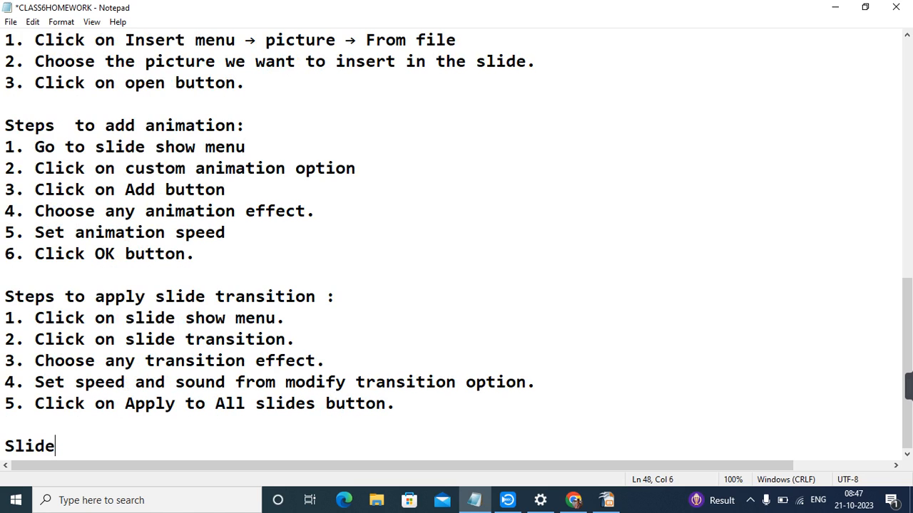
pyautogui.write(' show:')
pyautogui.press('Return')
pyautogui.write('S')
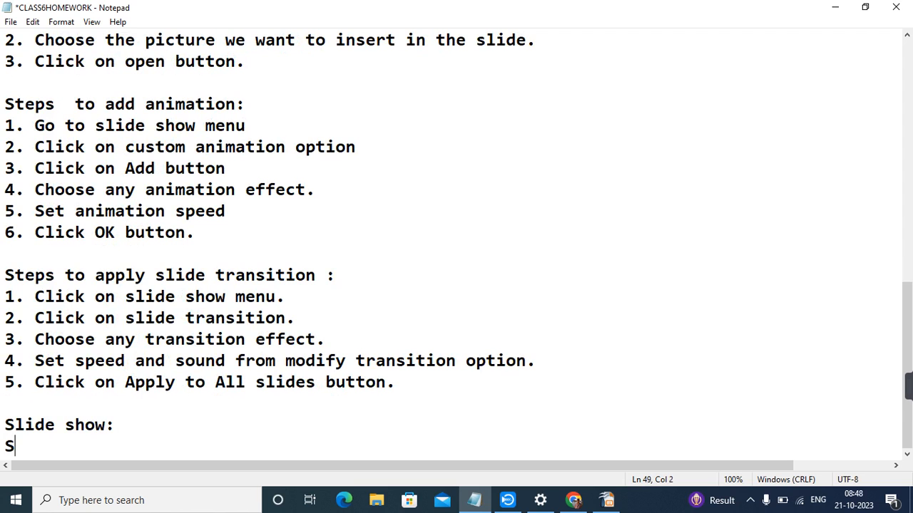
pyautogui.write('hortcu')
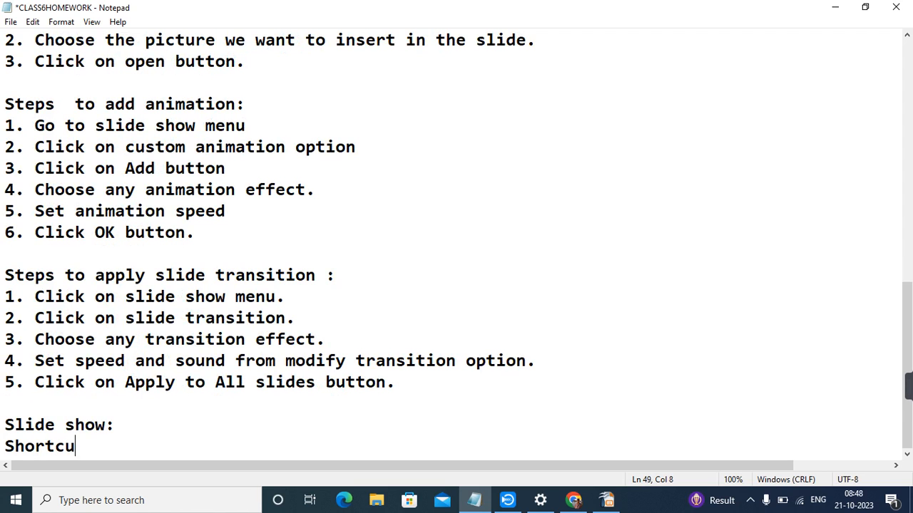
pyautogui.write('t key')
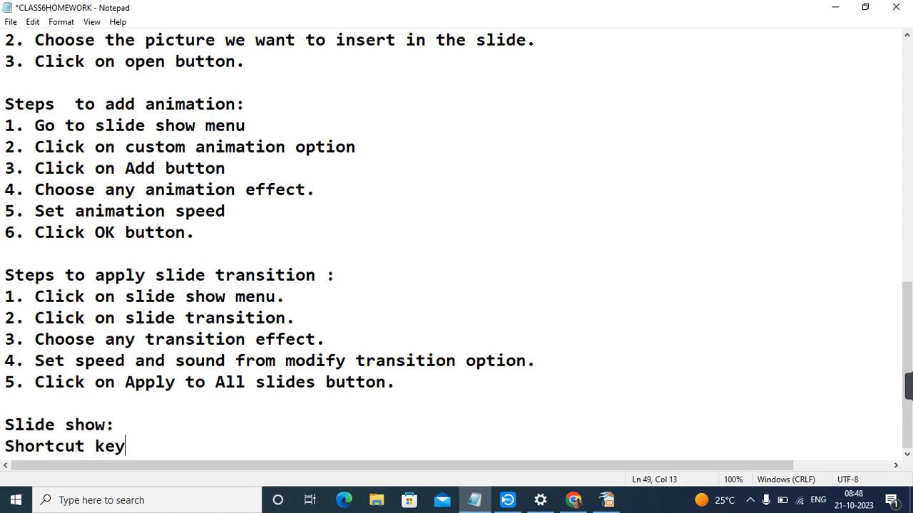
pyautogui.write(' : F5')
pyautogui.press('Return')
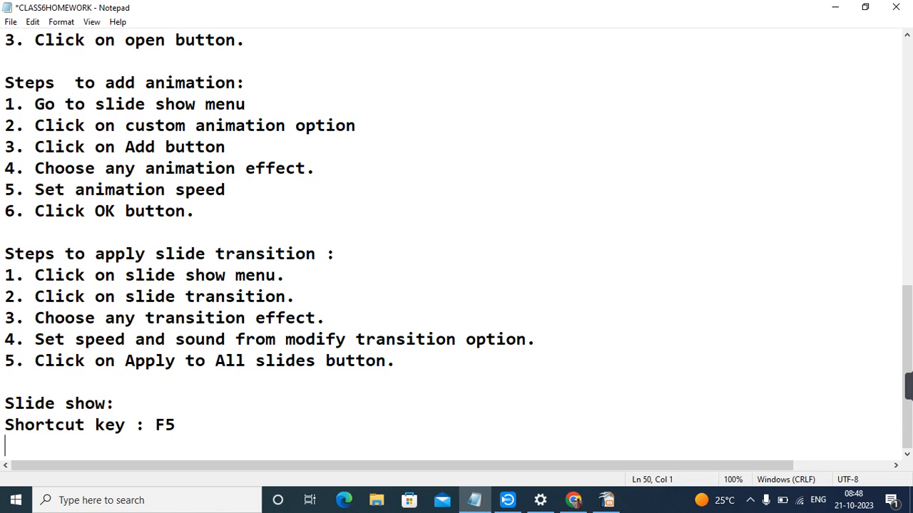
pyautogui.write('Slide Show')
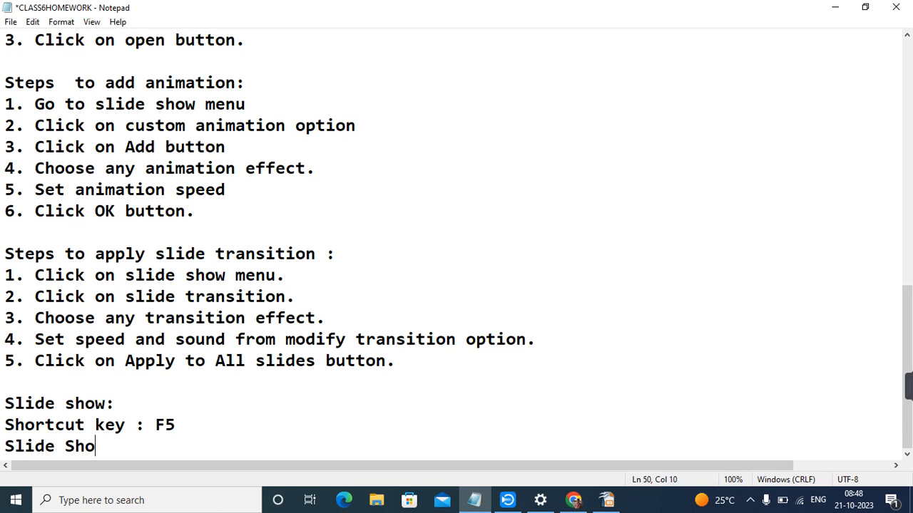
# Step: Switch to the OpenOffice Impress presentation, start its slide show, and exit back to the editing view
pyautogui.click(606, 499)
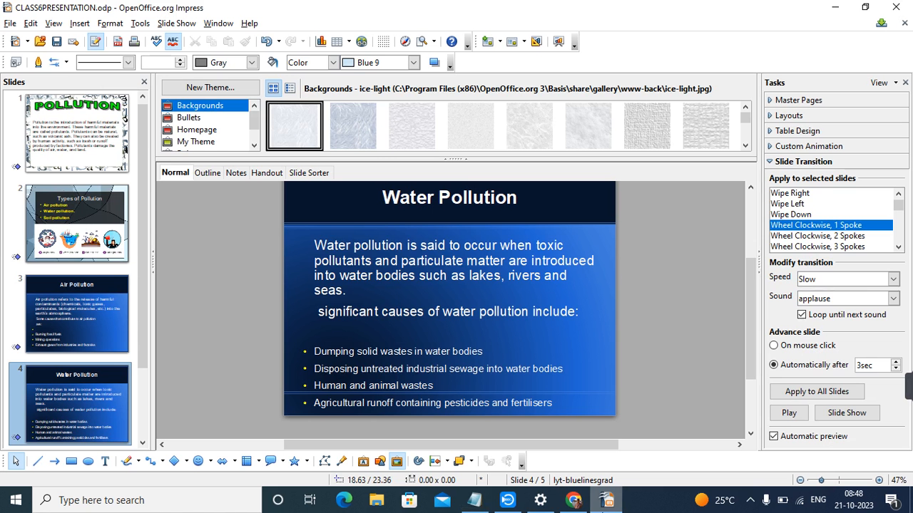
pyautogui.click(176, 24)
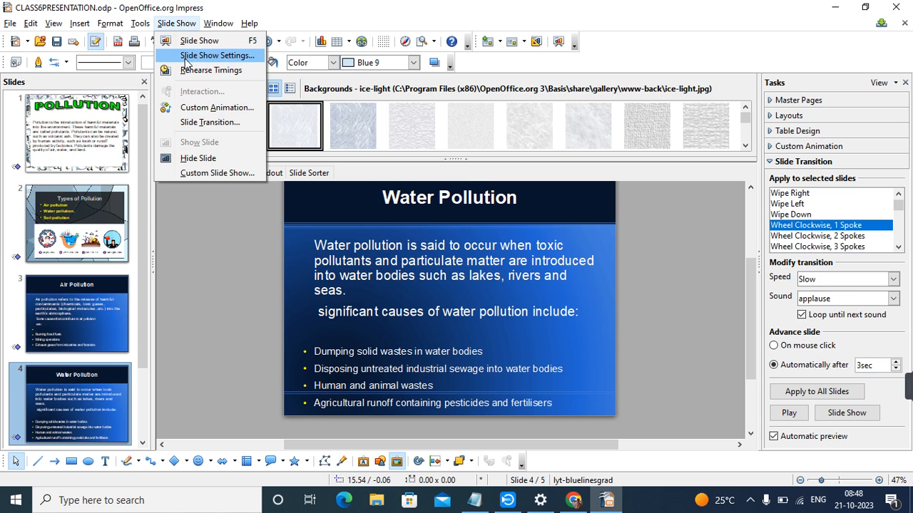
pyautogui.click(191, 43)
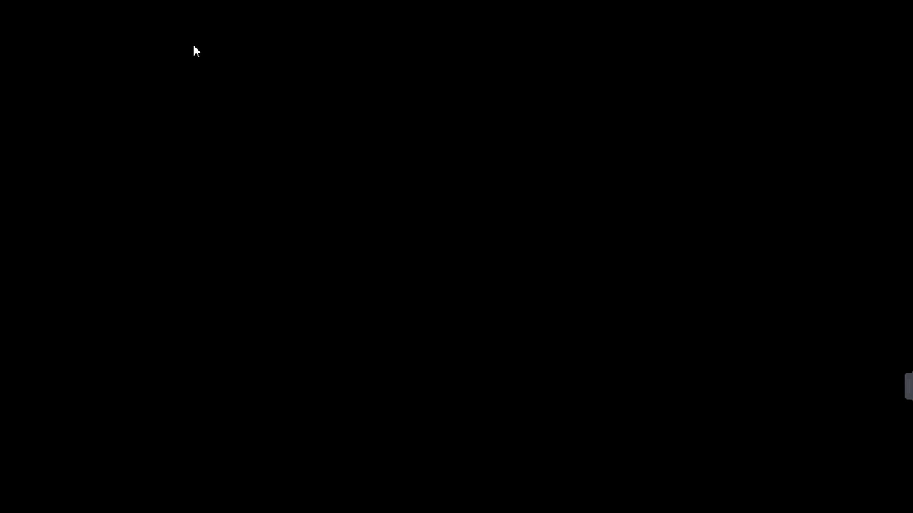
pyautogui.press('Escape')
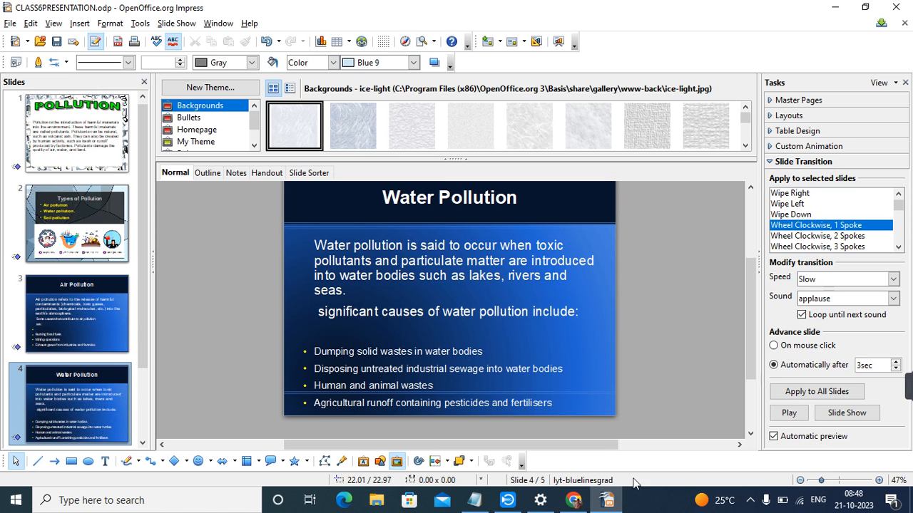
# Step: Return to Notepad and extend the last line to "Slide Show → Click on Slide Show", copying the arrow from the insert picture steps
pyautogui.click(474, 501)
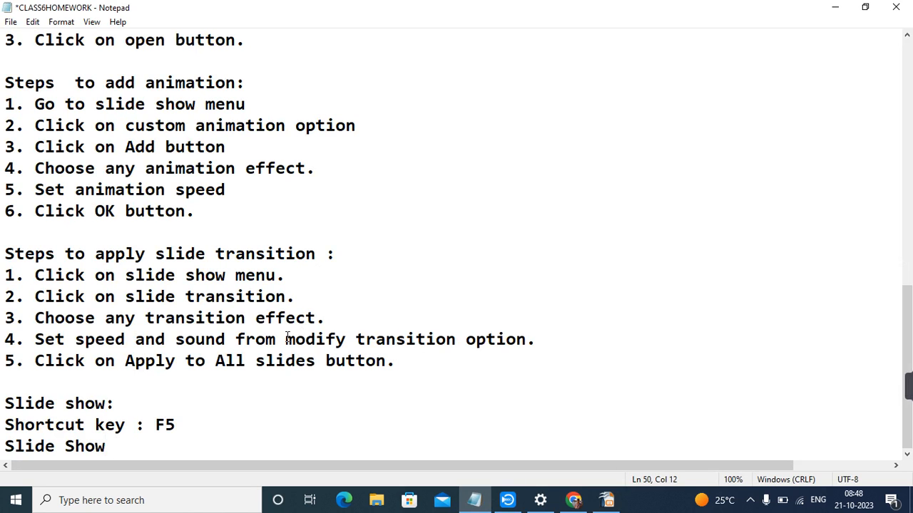
pyautogui.scroll(1, 225, 315)
pyautogui.scroll(3, 225, 315)
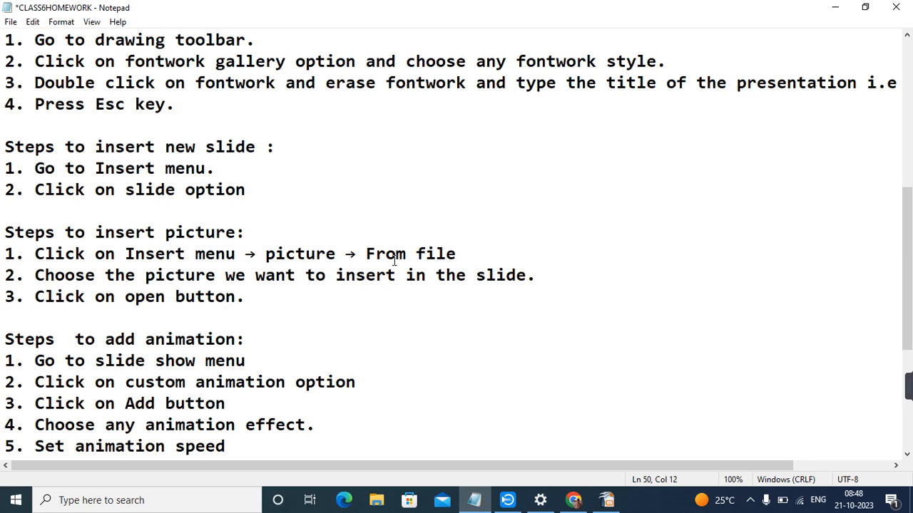
pyautogui.moveTo(256, 254); pyautogui.dragTo(241, 254)
pyautogui.hotkey('ctrl', 'c')
pyautogui.scroll(-4, 388, 329)
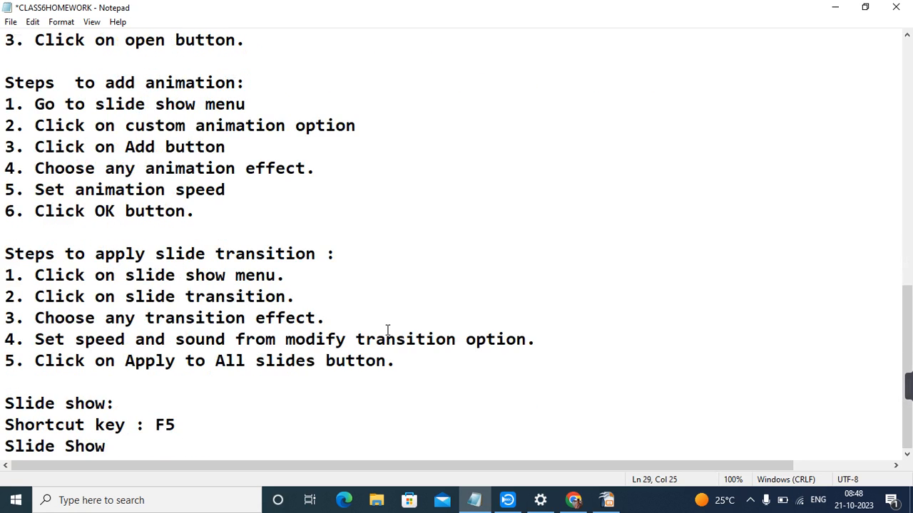
pyautogui.click(149, 452)
pyautogui.hotkey('ctrl', 'v')
pyautogui.write('Click on ')
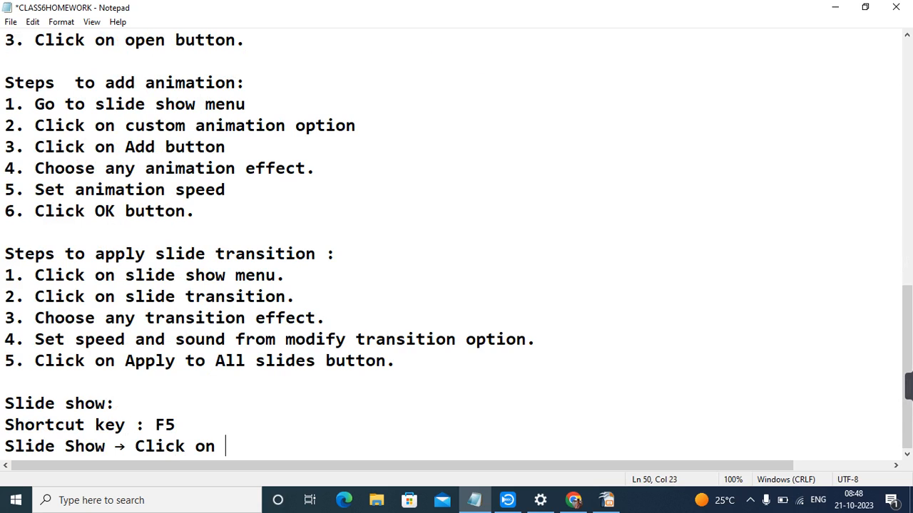
pyautogui.write('Slide S')
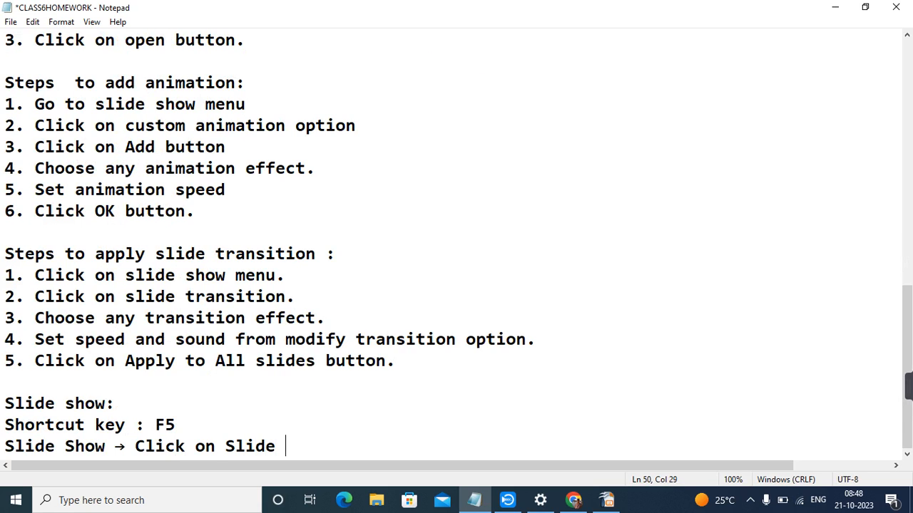
pyautogui.write('how')
# Step: Switch to Impress, run the slide show from the "Types of Pollution" slide, and advance to the following slide
pyautogui.scroll(1, 370, 444)
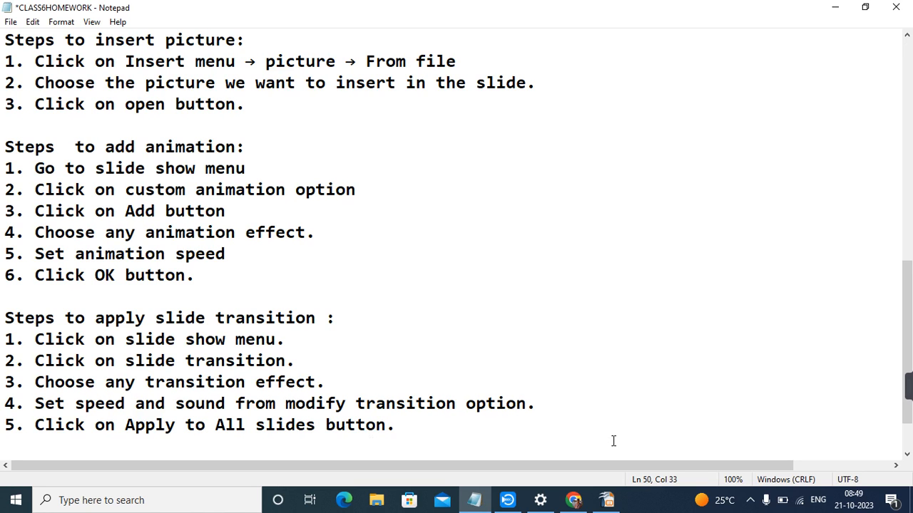
pyautogui.click(607, 499)
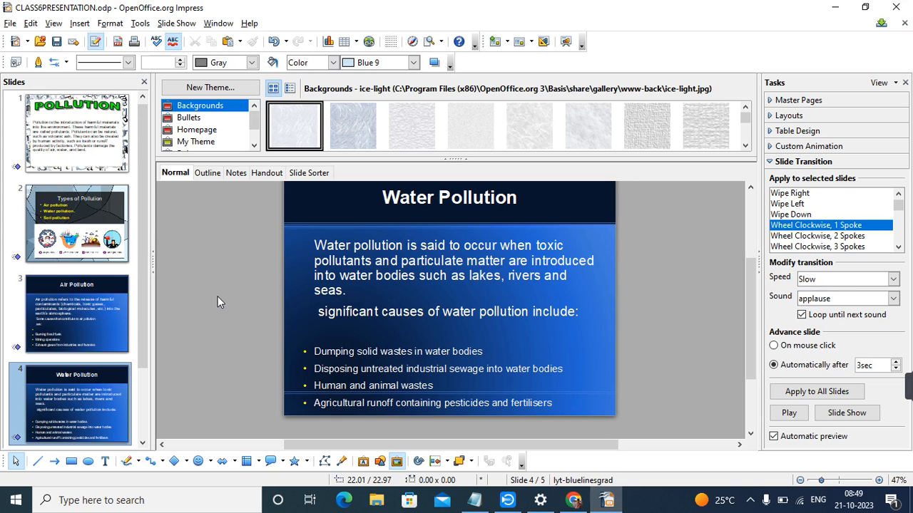
pyautogui.click(74, 225)
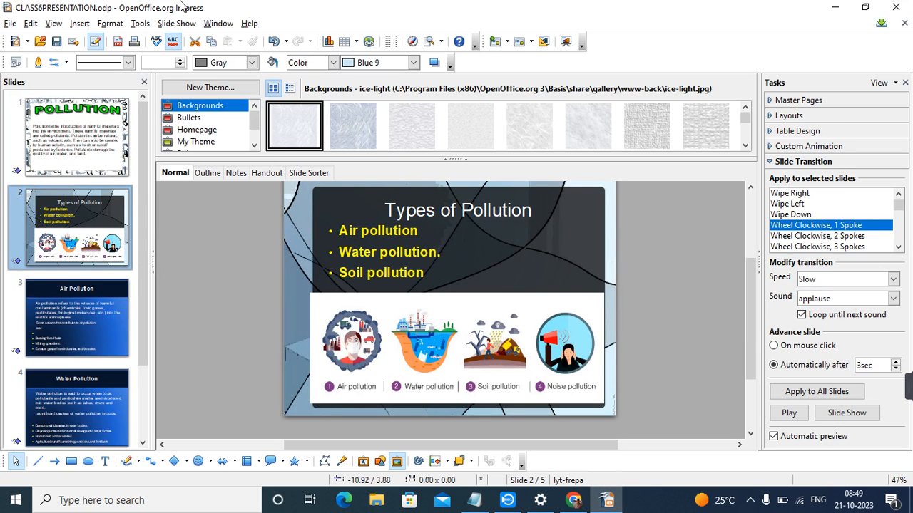
pyautogui.click(178, 23)
pyautogui.click(191, 41)
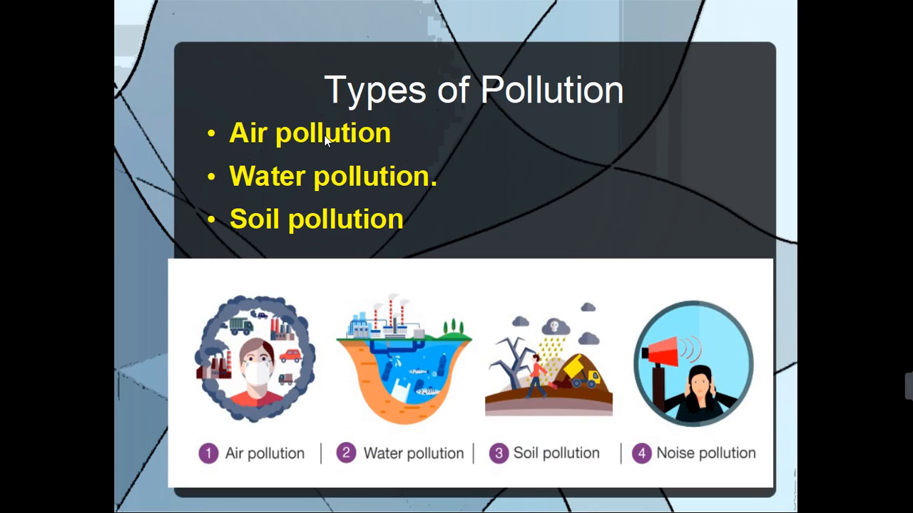
pyautogui.click(325, 136)
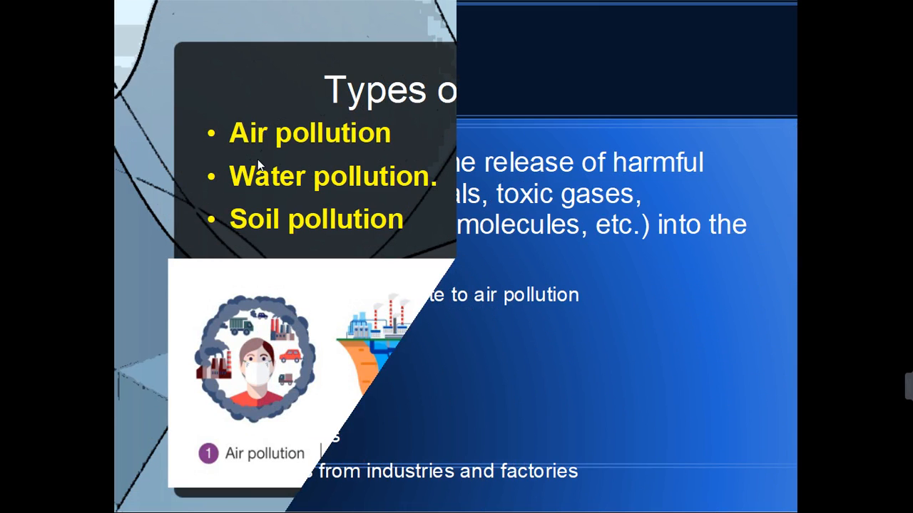